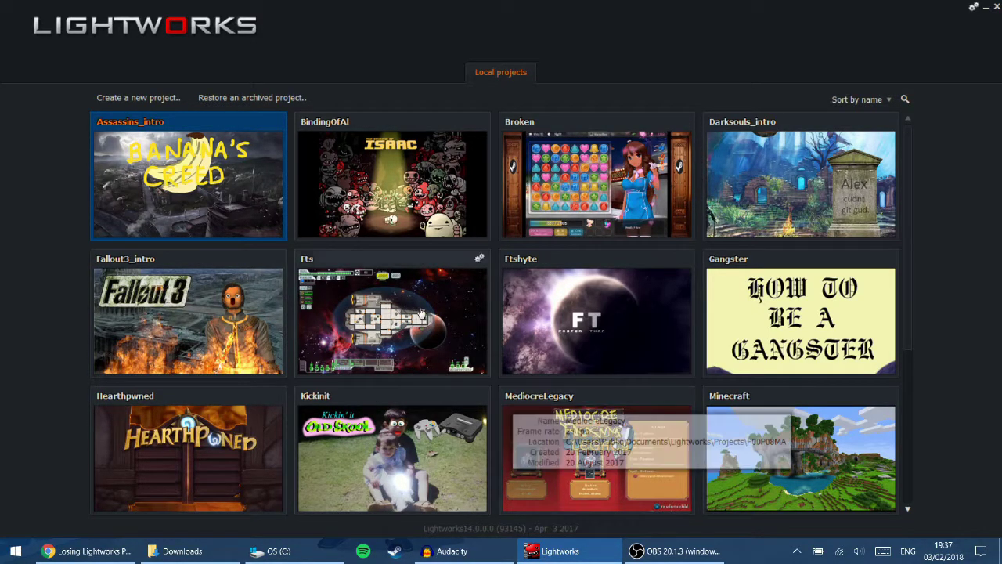
Open the Assassins_intro project and bring up Export settings, trying YouTube and returning to Lightworks archive
left_click(188, 171)
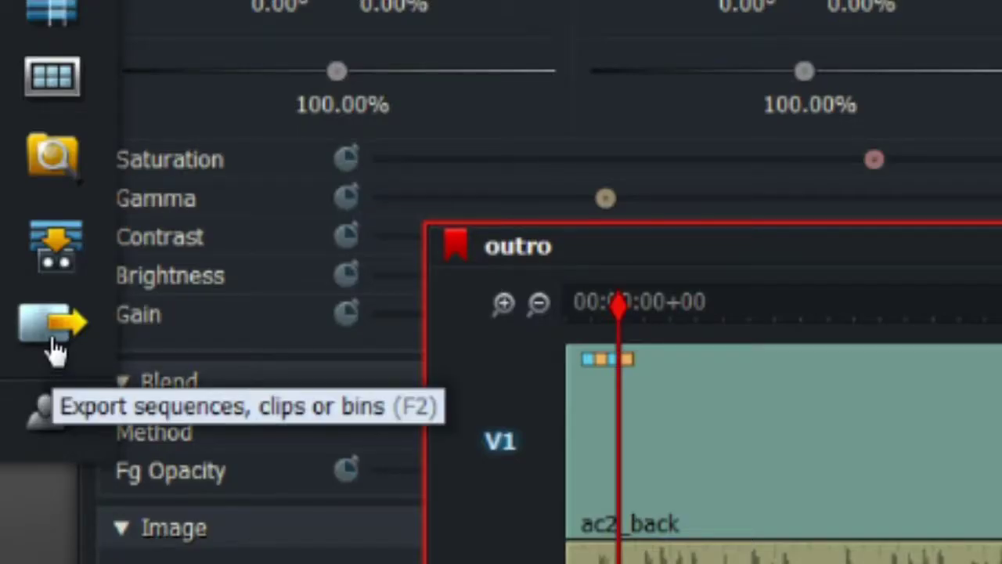
left_click(55, 349)
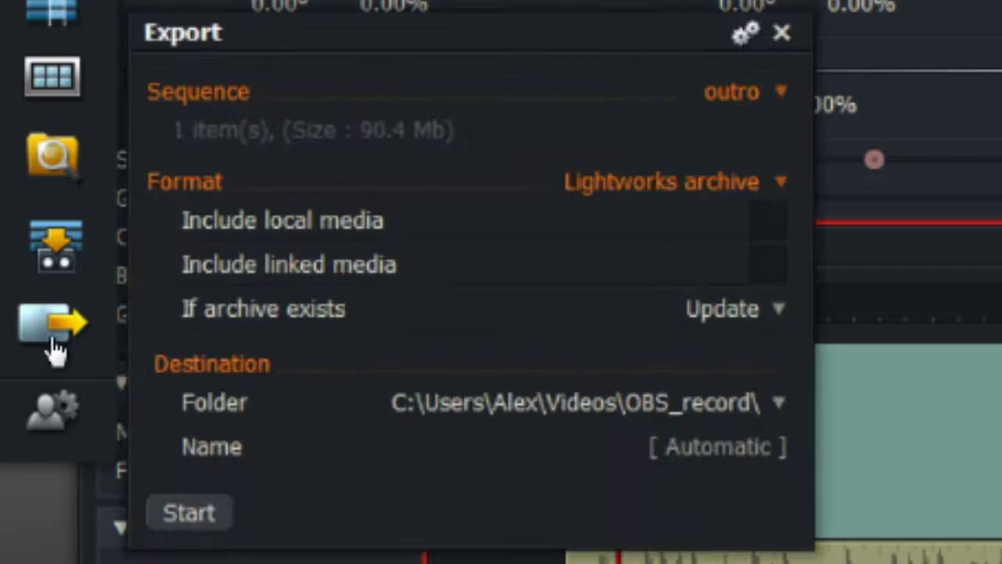
left_click(692, 198)
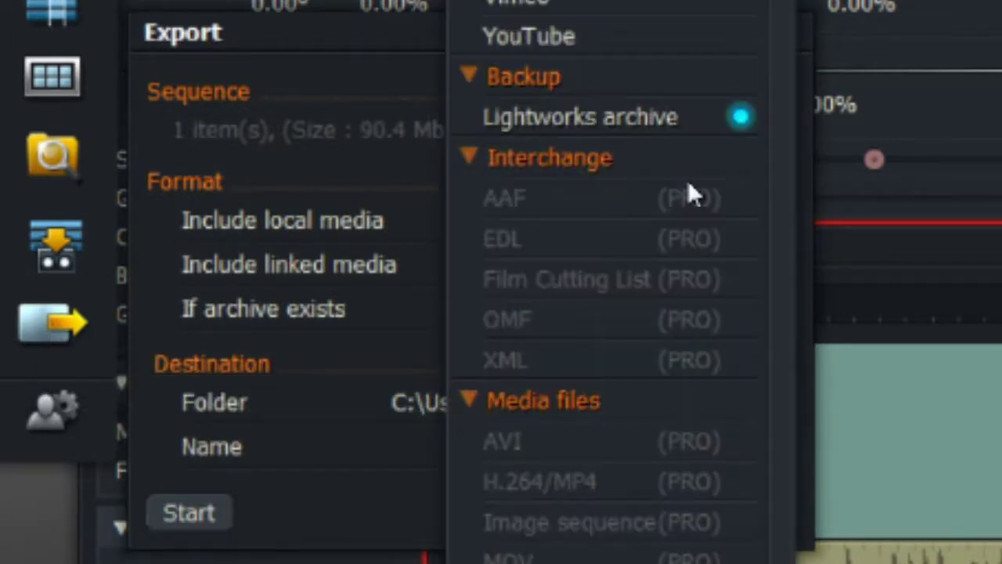
left_click(603, 45)
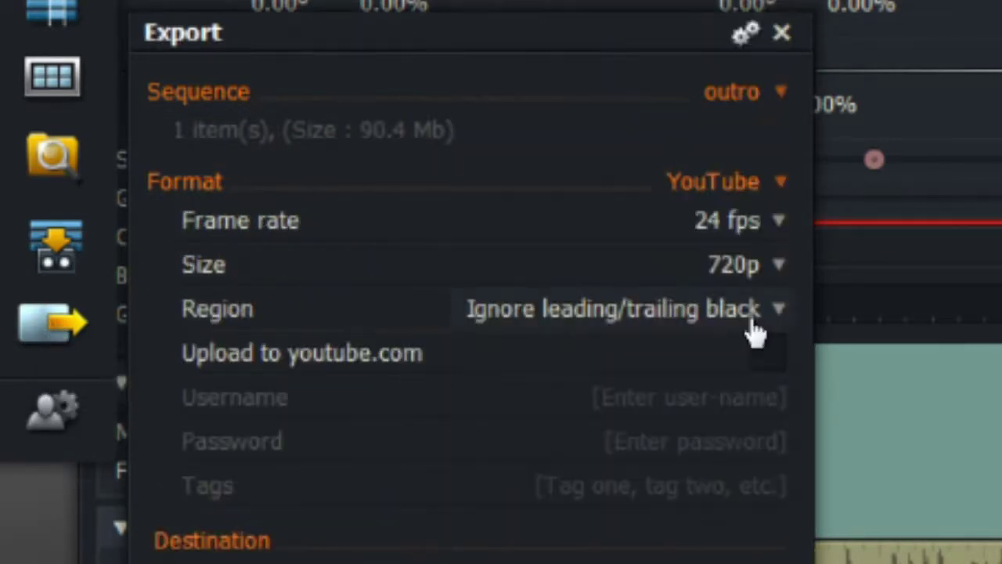
left_click(714, 191)
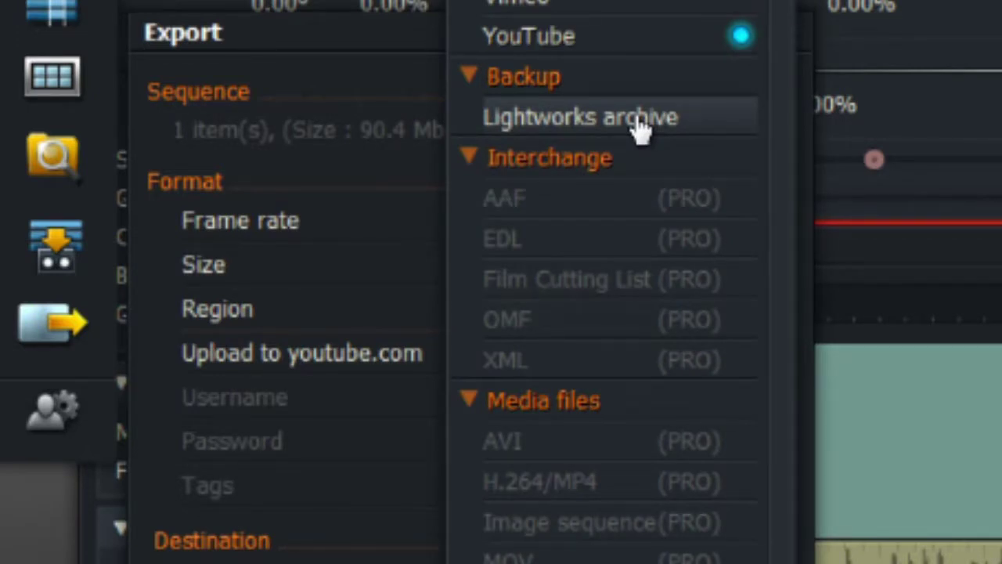
left_click(640, 126)
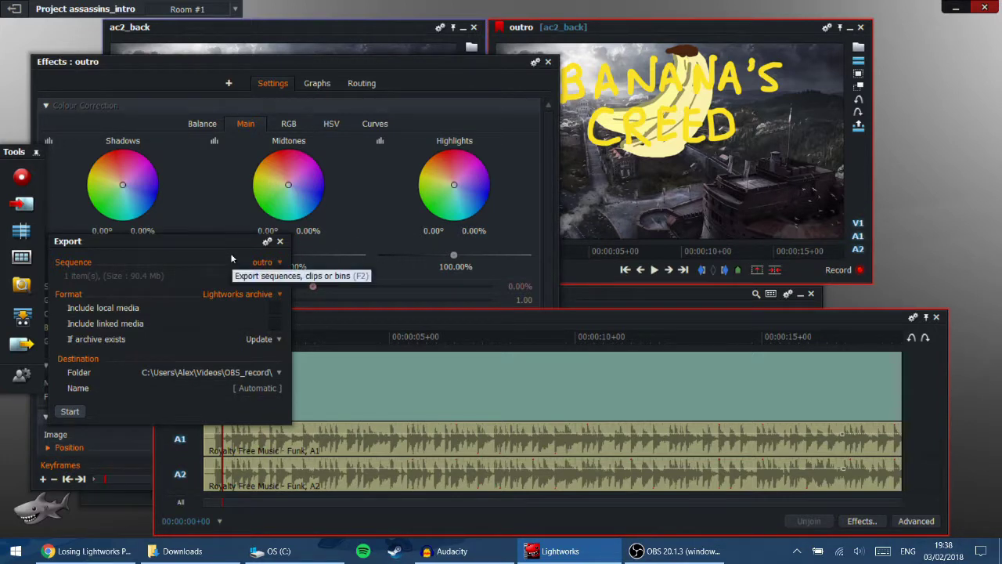
Close the Export settings and the project, then bring up File Explorer on OS (C:)
left_click(280, 242)
left_click(14, 10)
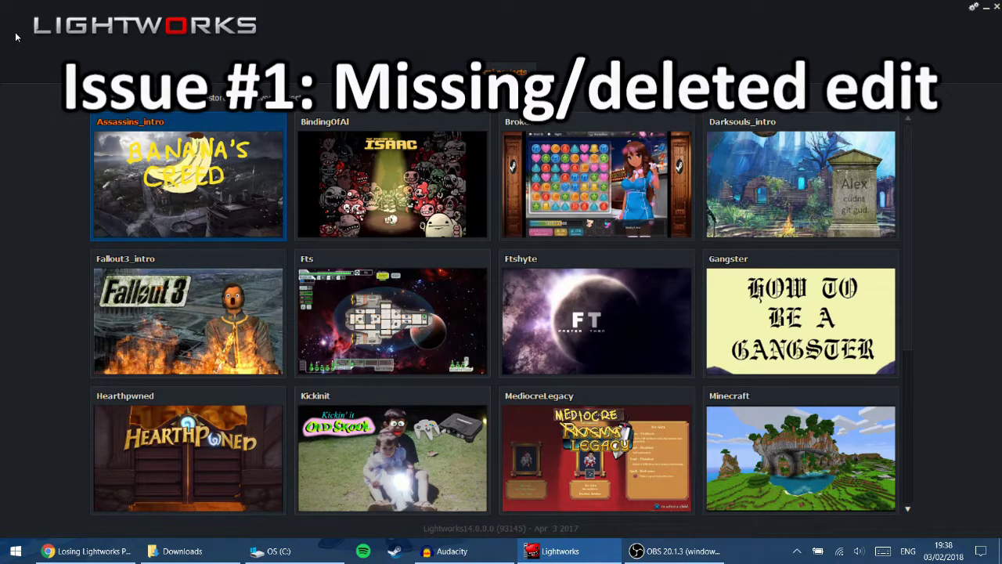
scroll(160, 219, "down", 2)
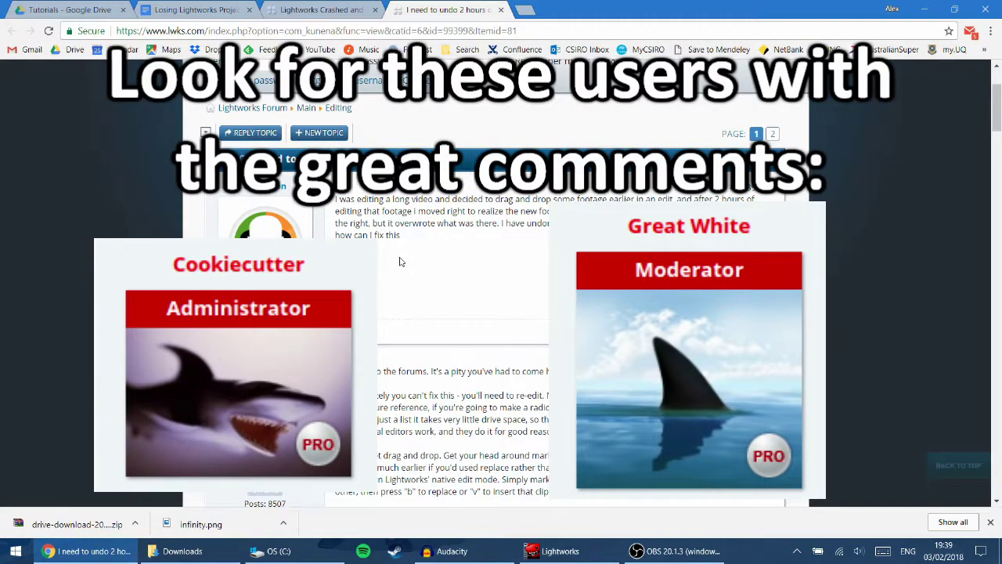
scroll(399, 261, "down", 2)
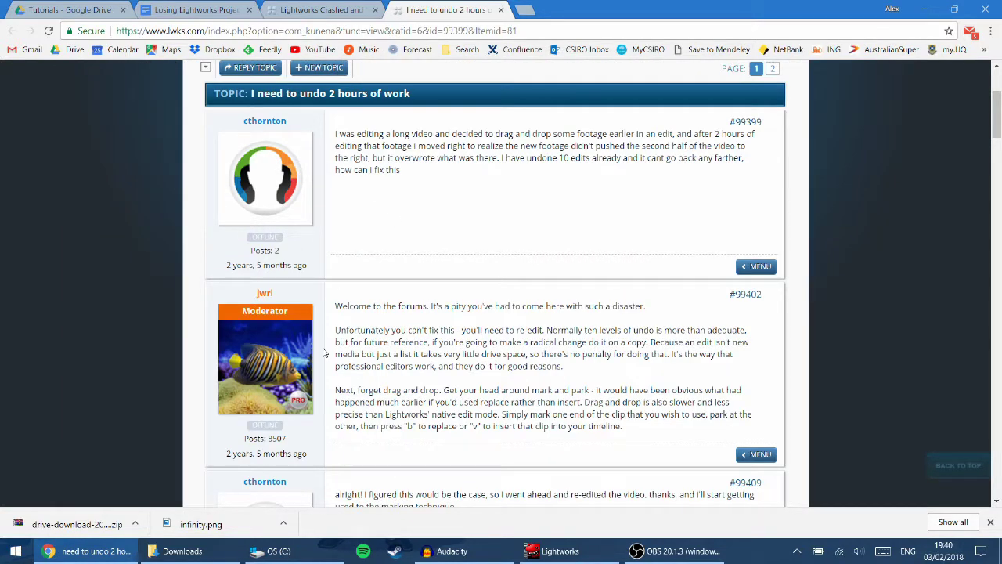
left_click(274, 550)
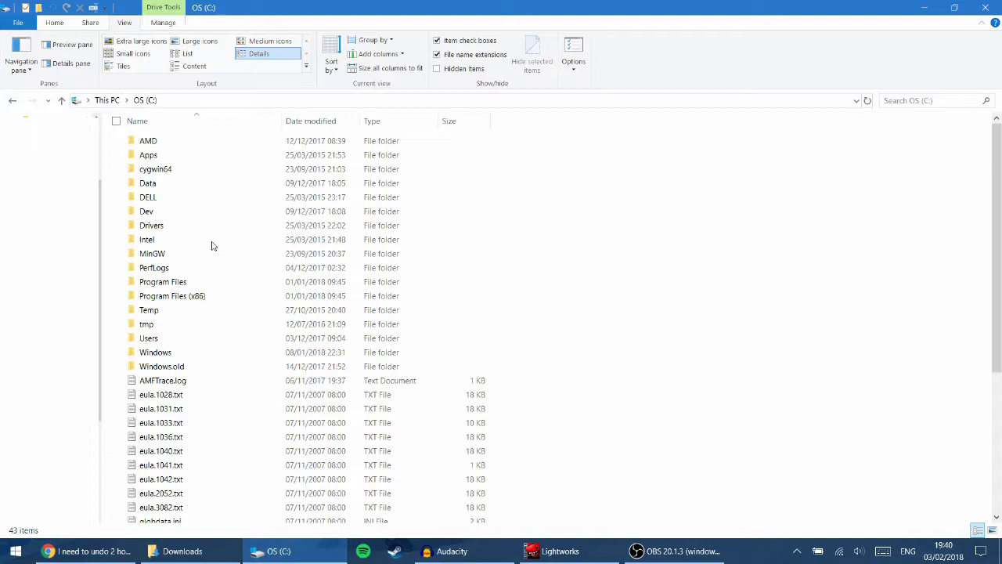
Navigate to Users\Public\Public Documents\Lightworks\Projects
double_click(143, 335)
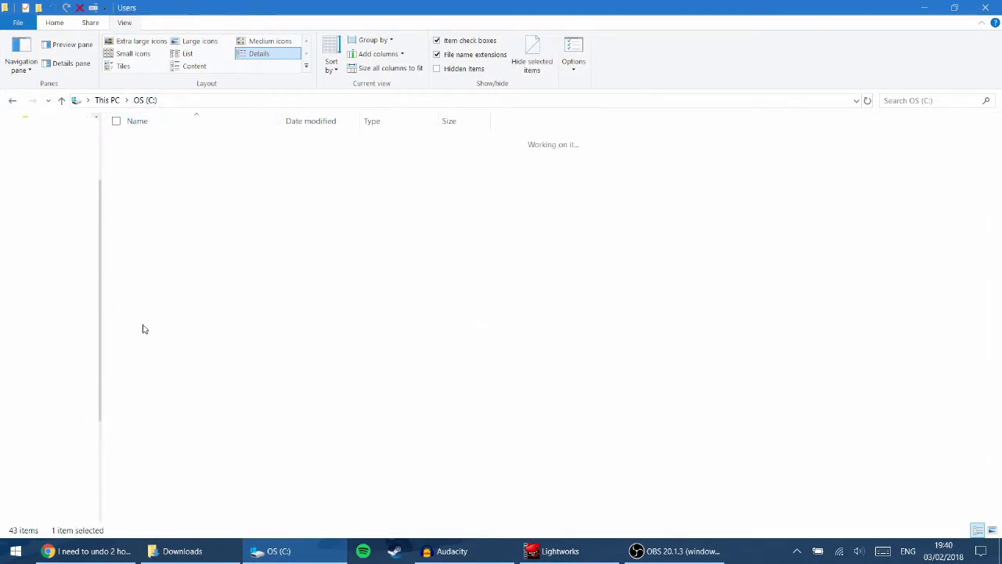
double_click(149, 170)
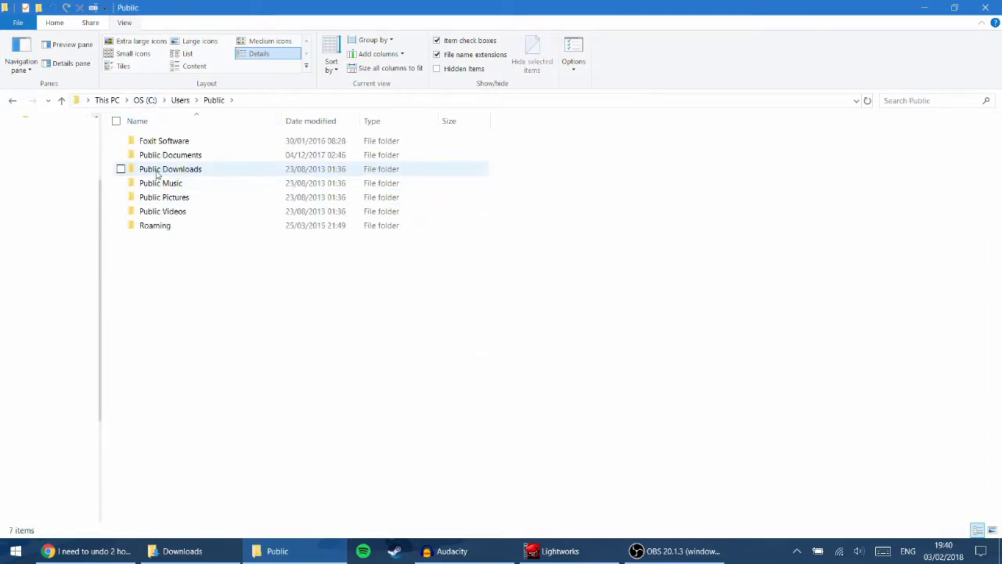
double_click(158, 157)
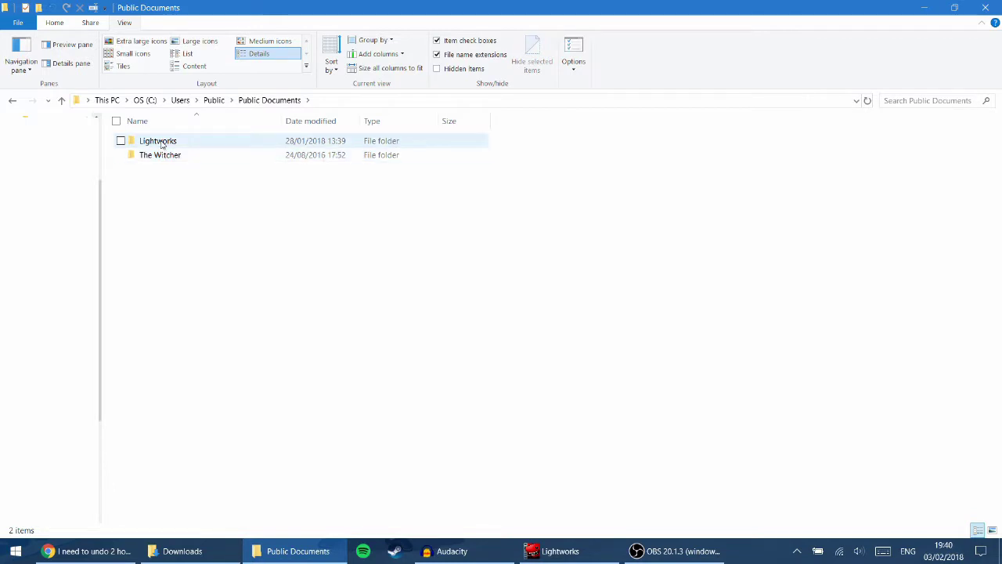
double_click(160, 142)
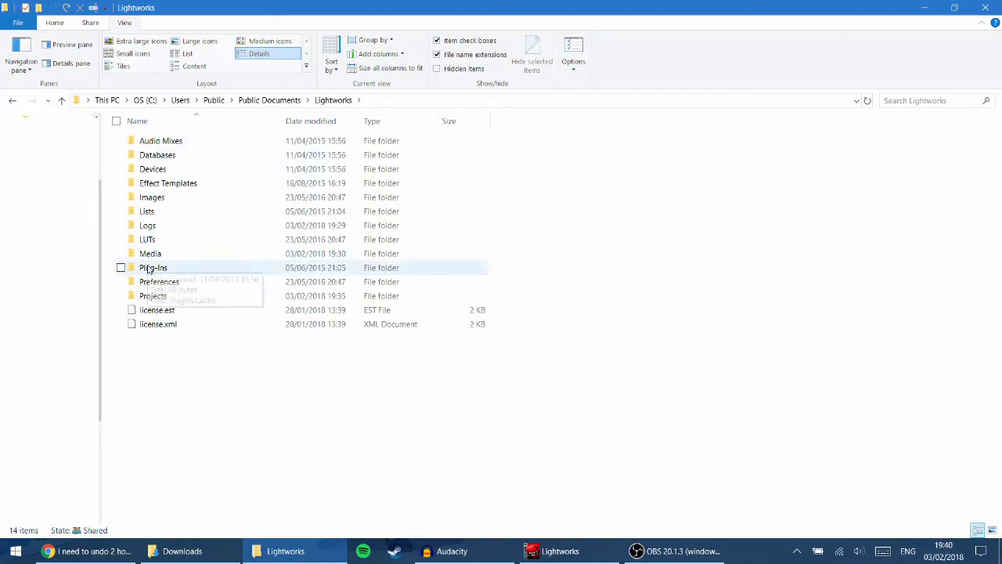
double_click(150, 295)
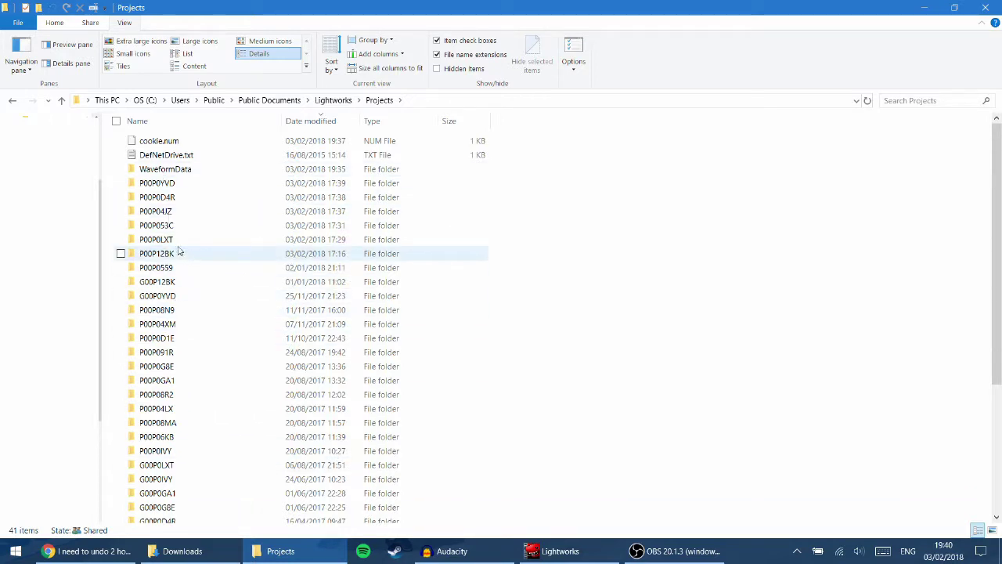
Open the P00P0LXT project's Rooms folder and view the project.png image
double_click(174, 238)
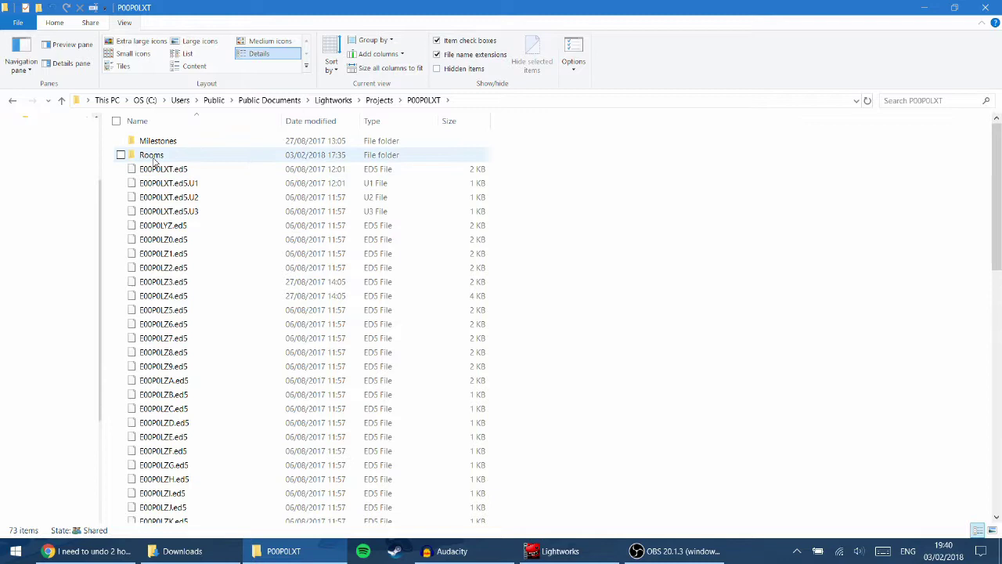
double_click(152, 155)
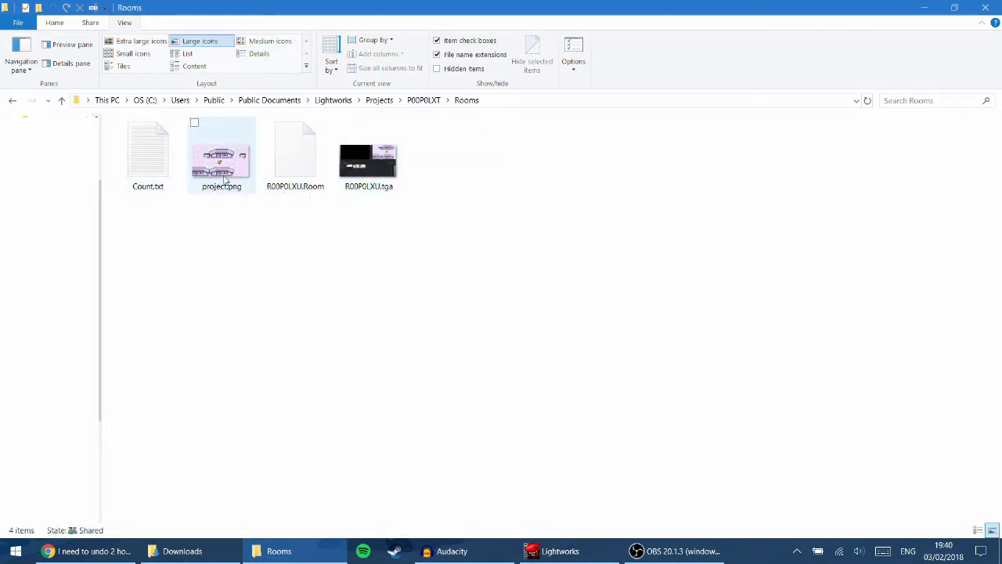
double_click(225, 180)
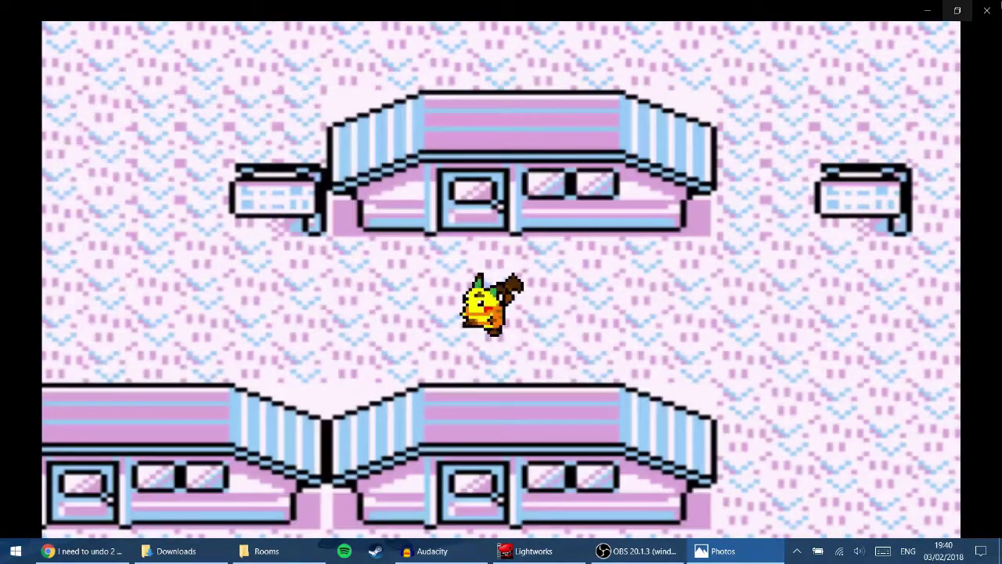
left_click(986, 10)
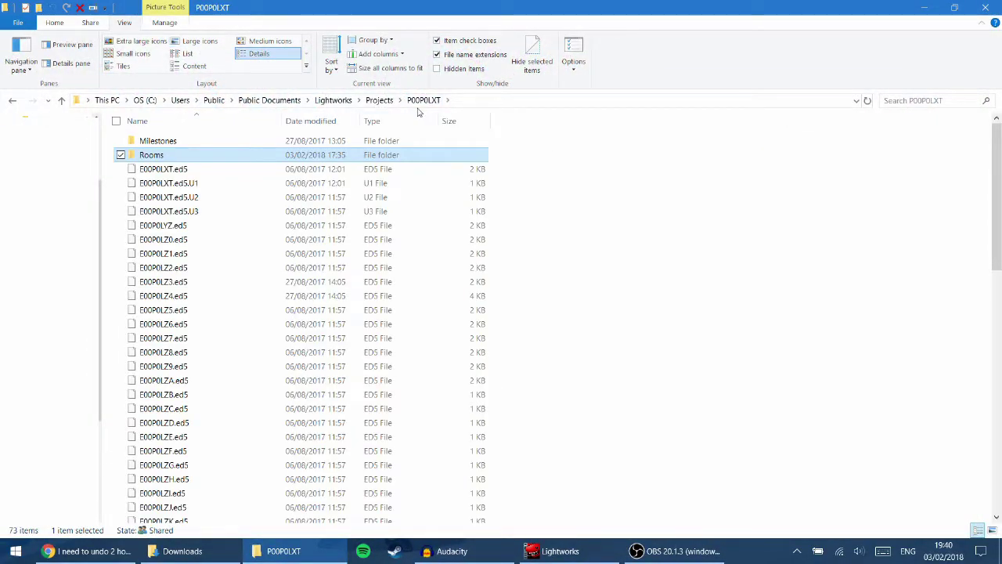
Delete the current O00P0LXT.odb project database file
scroll(195, 469, "down", 15)
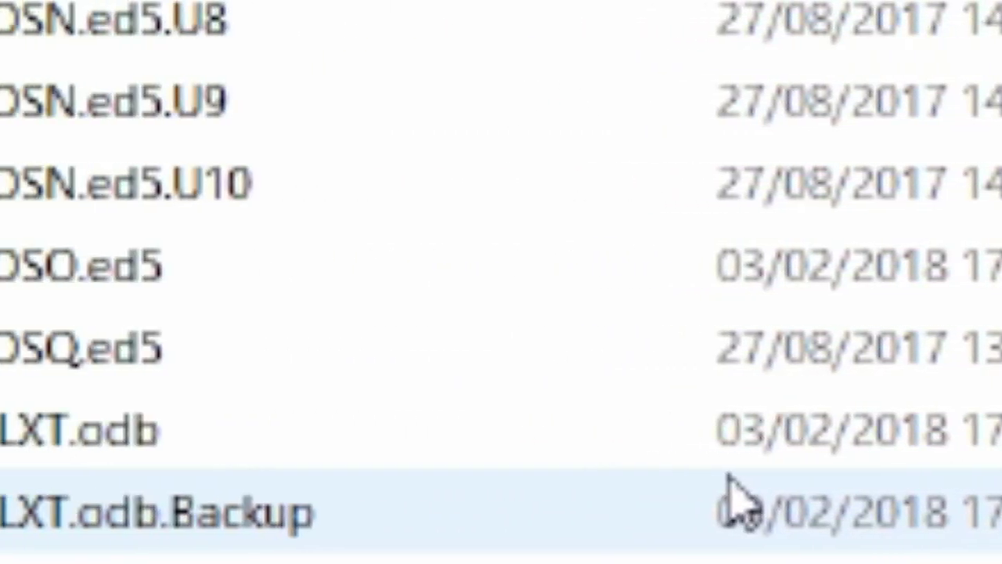
left_click(525, 456)
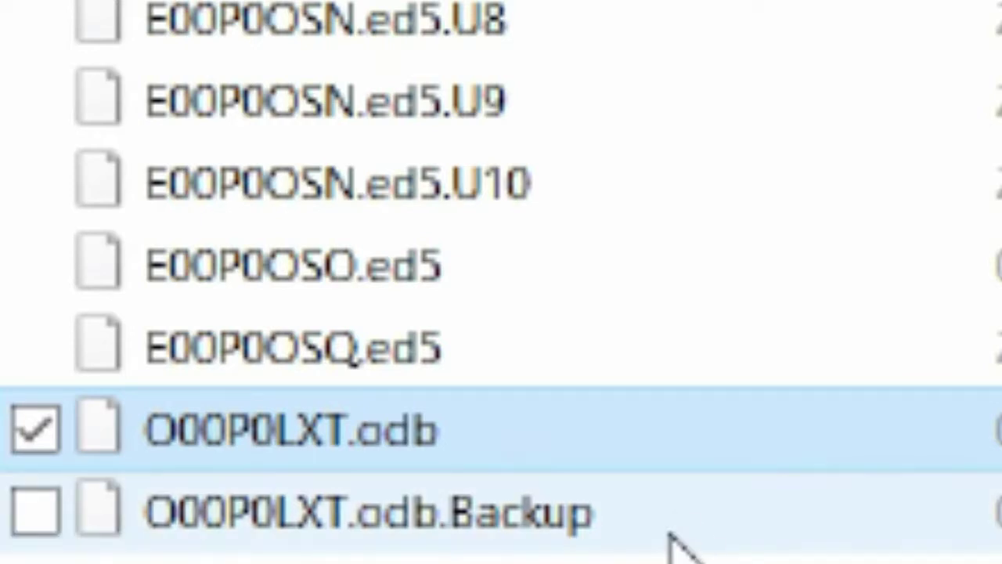
left_click(672, 546)
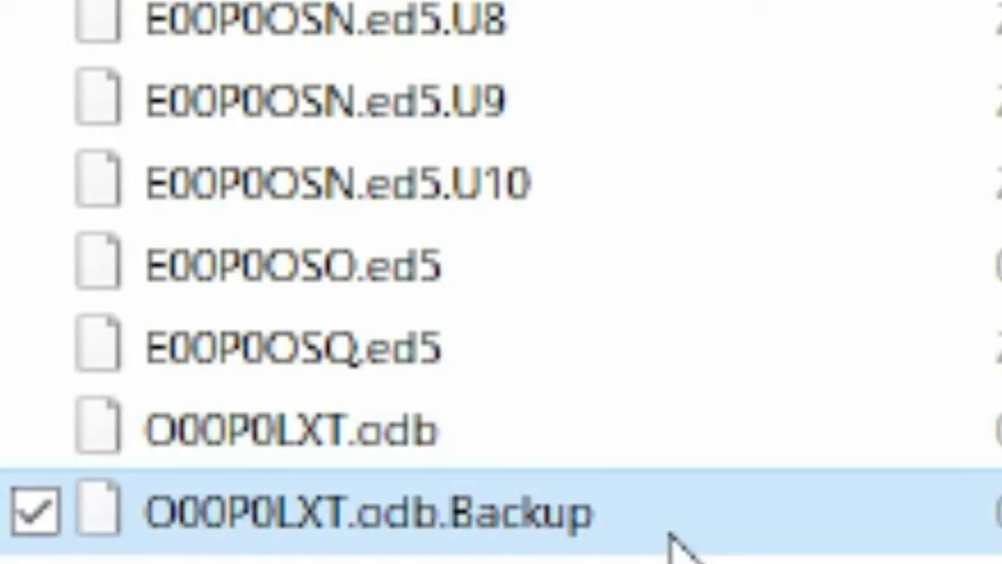
left_click(455, 431)
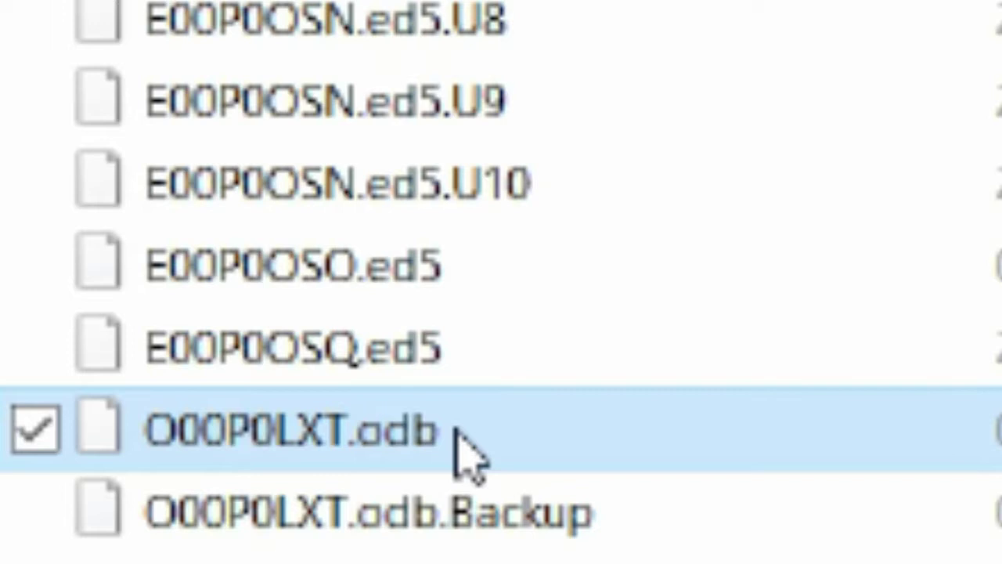
key("Delete")
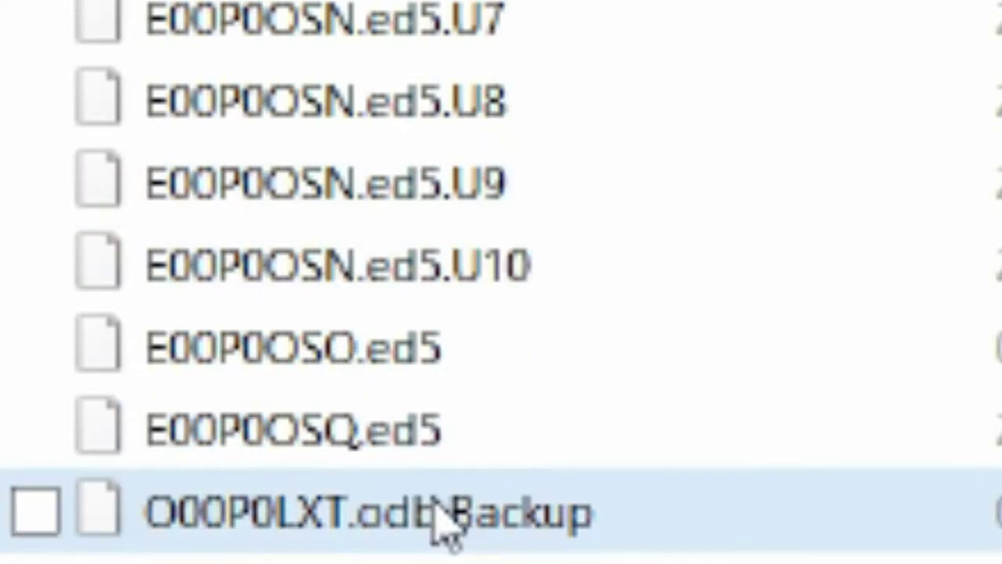
Duplicate O00P0LXT.odb.Backup and rename the copy to O00P0LXT.odb, accepting the extension change
left_click(403, 540)
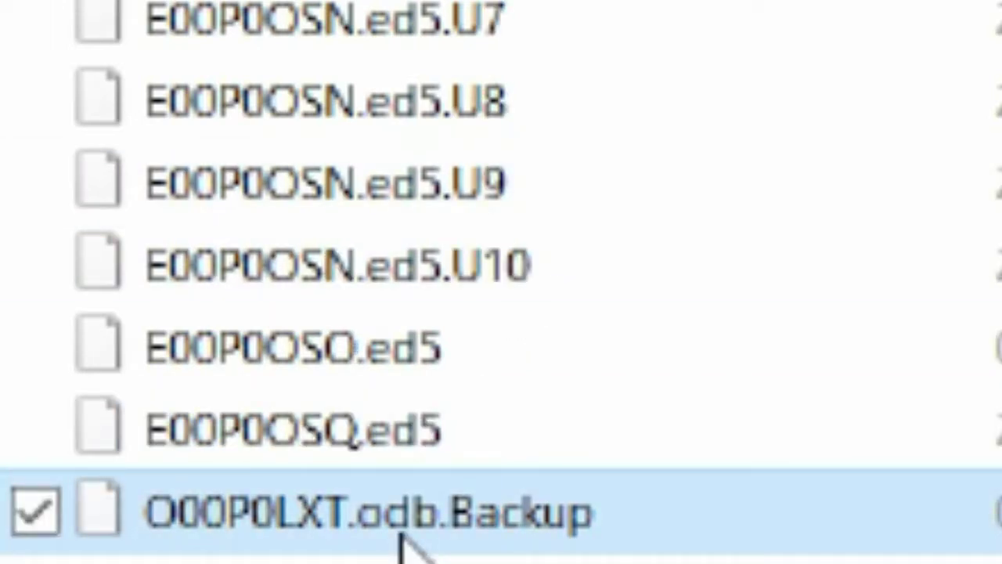
key("ctrl+c")
key("ctrl+v")
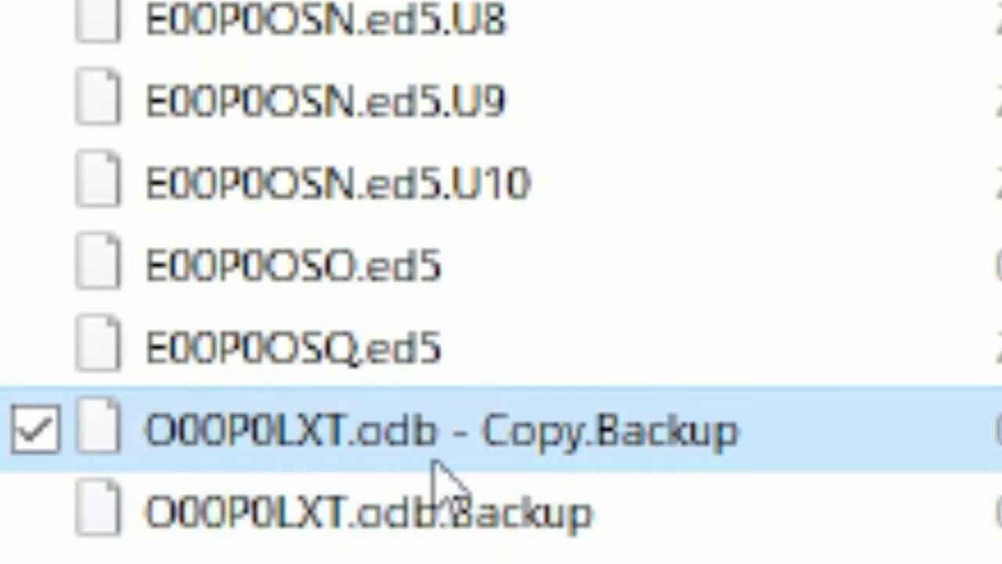
left_click(541, 436)
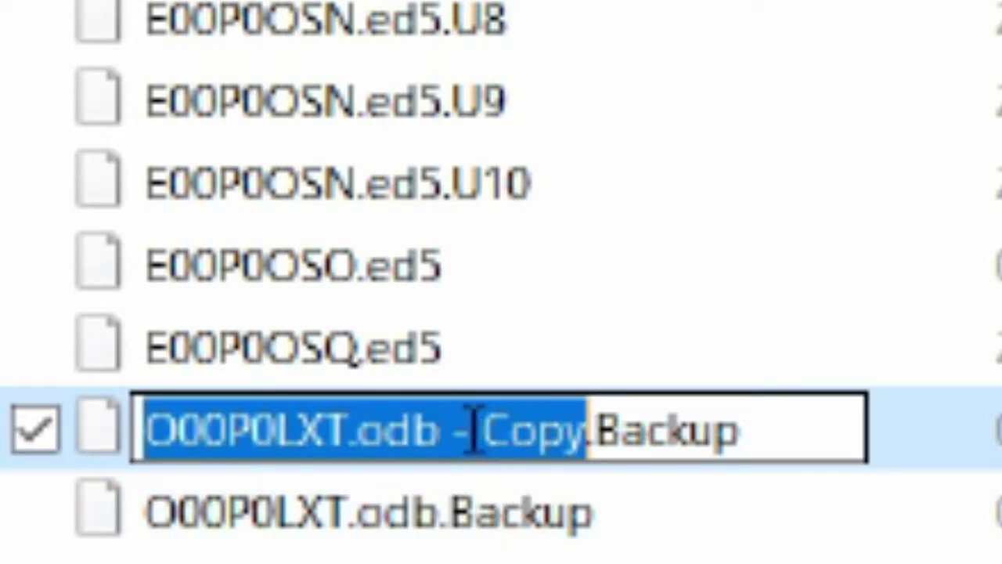
left_click_drag(440, 431, 790, 447)
key("BackSpace")
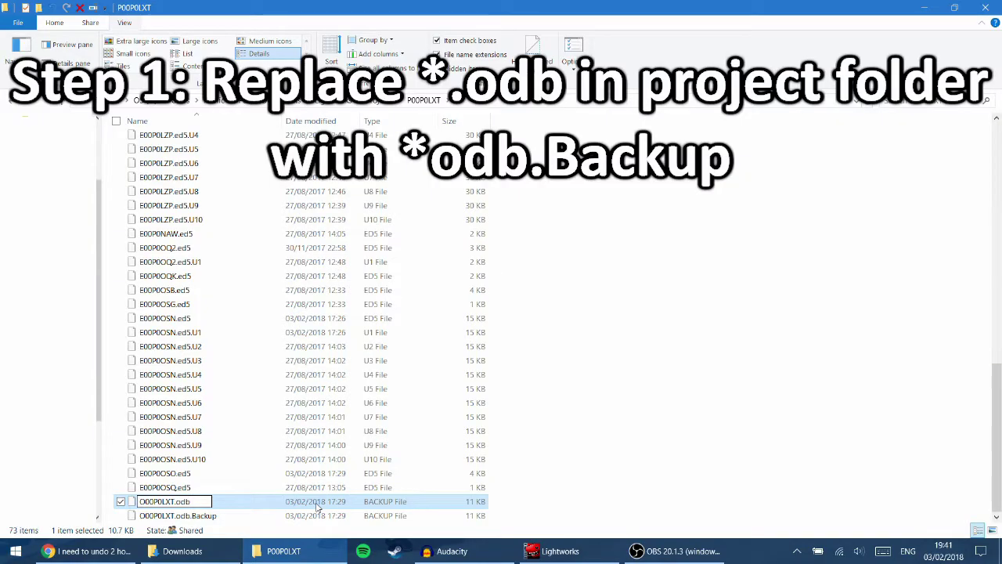
key("Return")
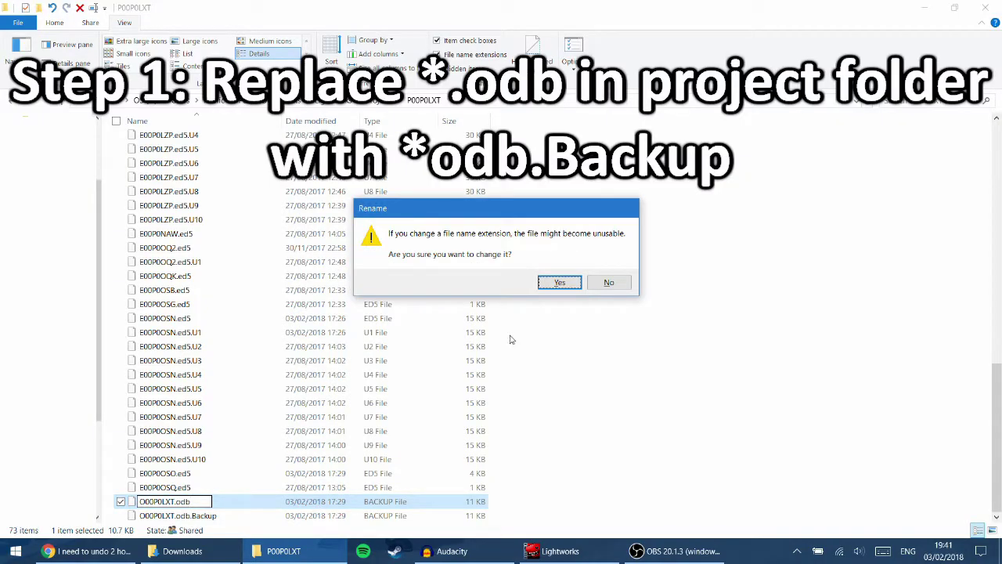
left_click(559, 283)
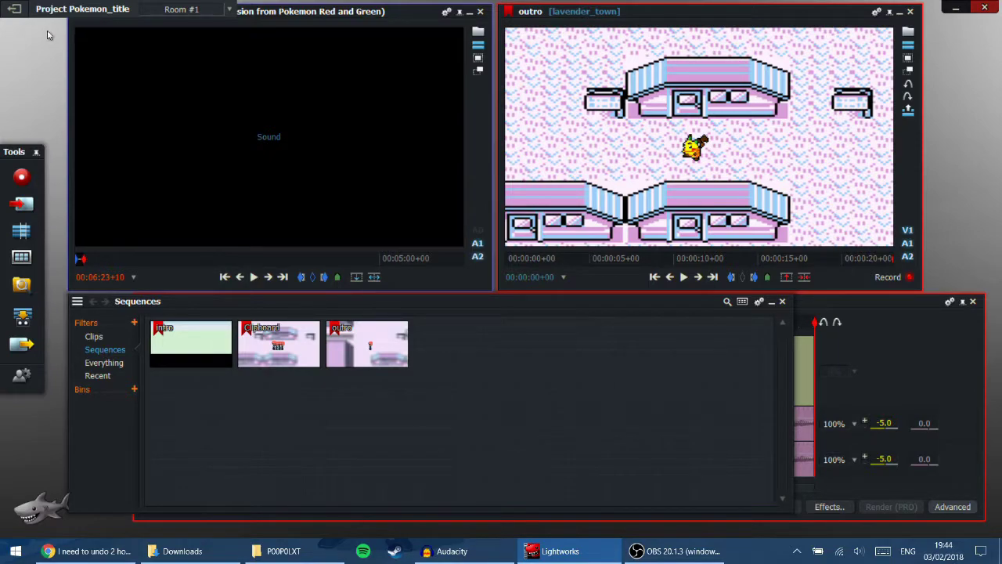
Exit Pokemon_title to the Local projects list and bring up that project's options
left_click(15, 10)
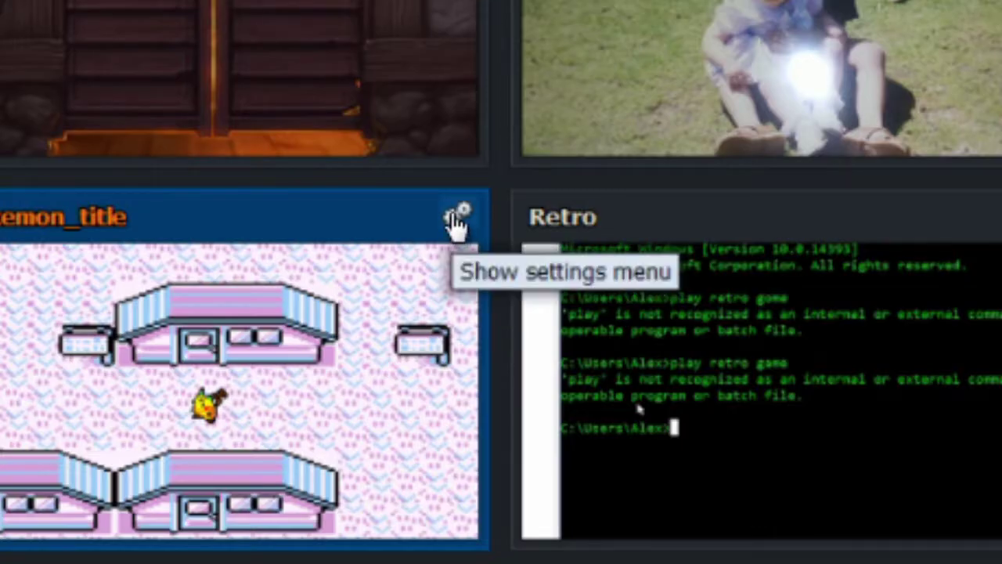
left_click(274, 257)
mouse_move(440, 259)
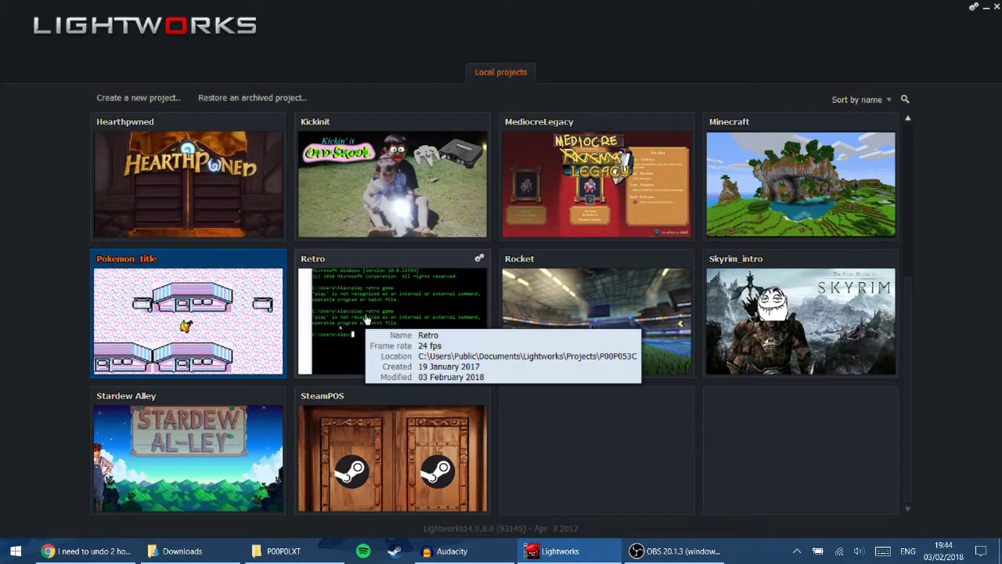
left_click(367, 319)
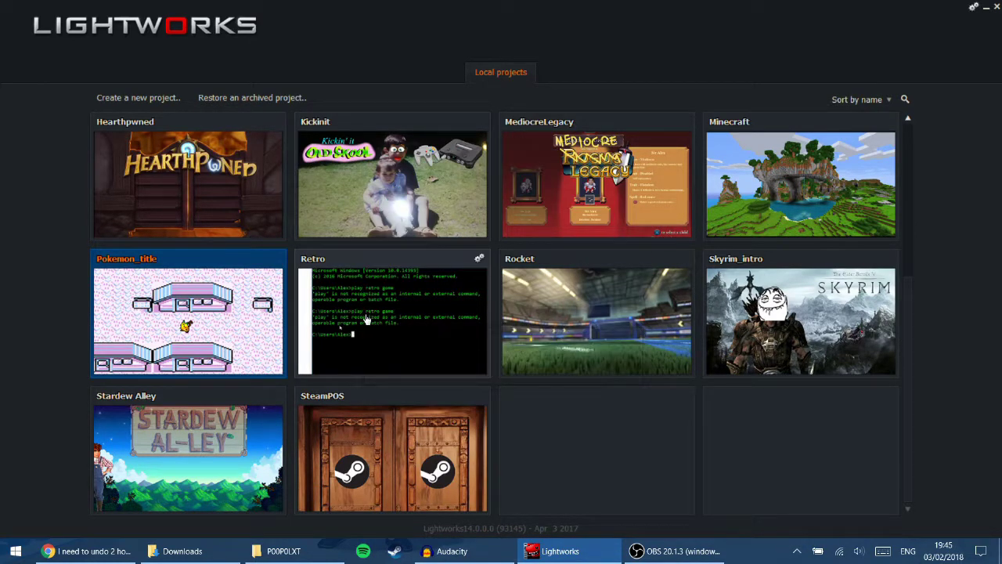
scroll(407, 330, "up", 4)
mouse_move(625, 188)
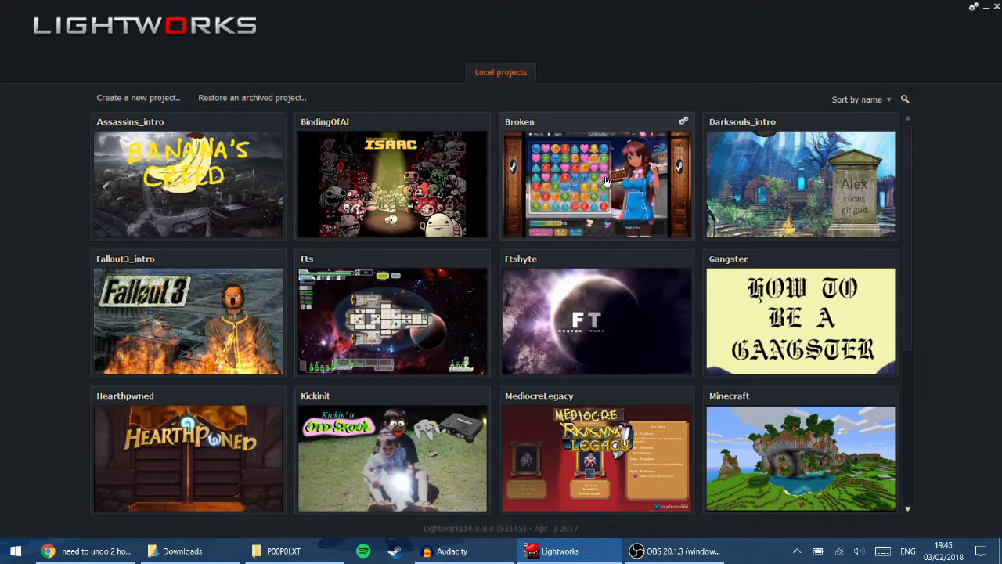
left_click(597, 187)
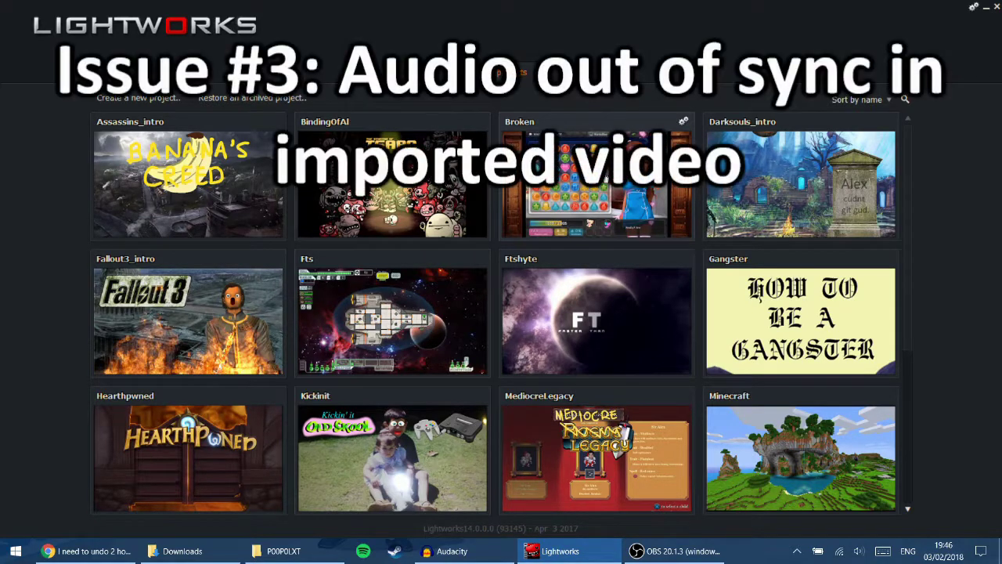
Open the Broken project and play Hunie Pop Ep 7 from about 00:00:20 to check audio sync
left_click(605, 178)
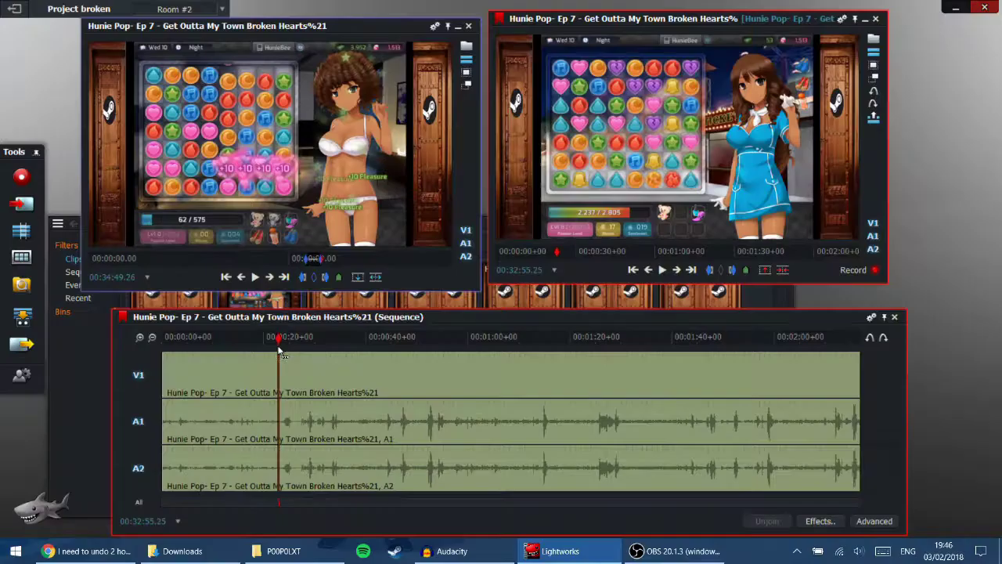
left_click(284, 352)
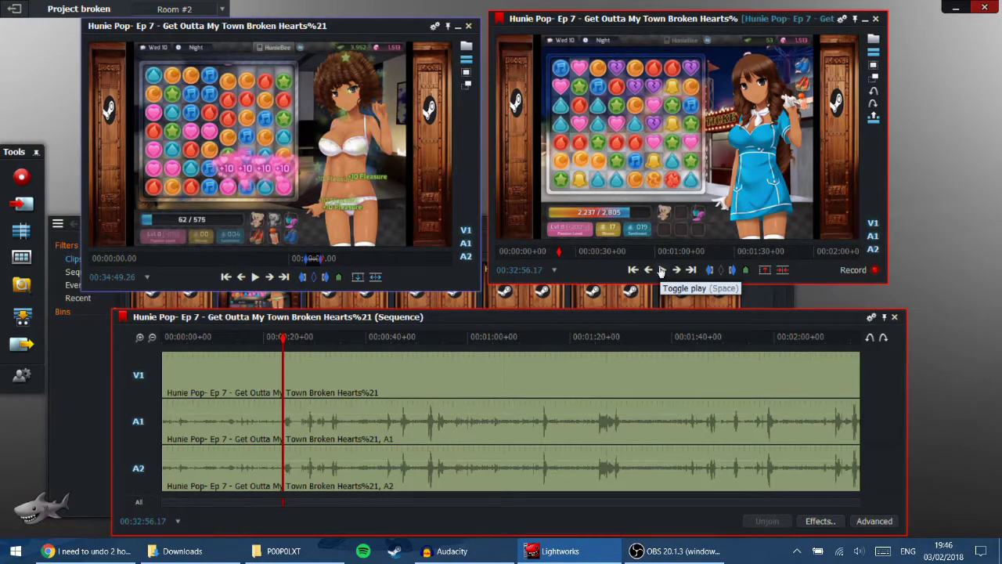
left_click(661, 270)
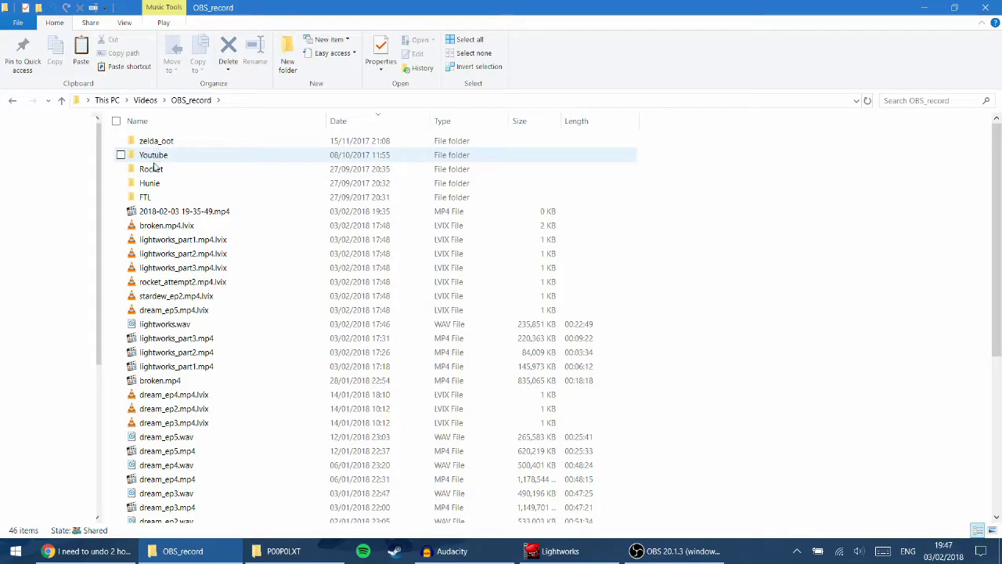
Check the Hunie folder of original recordings in OBS_record, then return to Lightworks
double_click(149, 182)
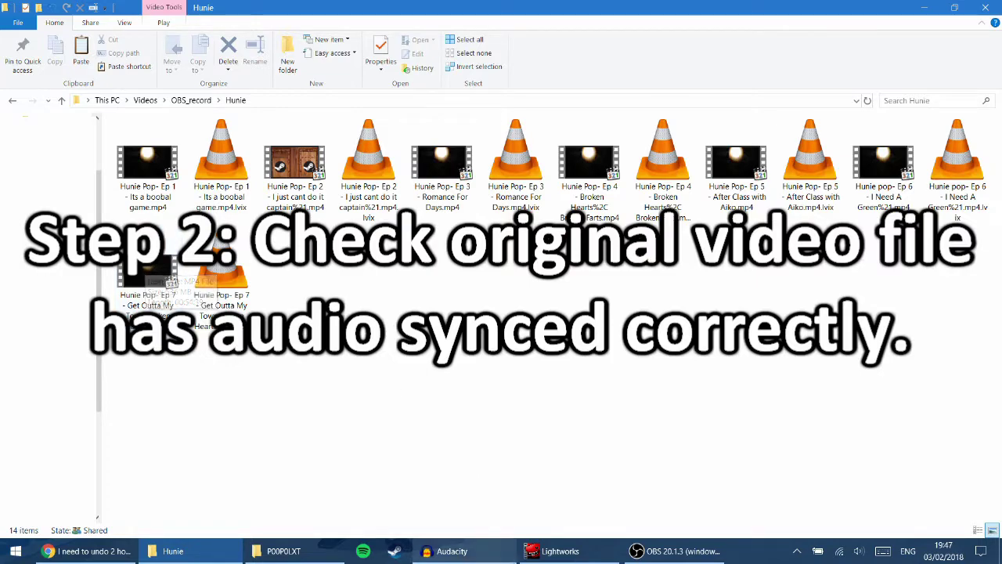
left_click(523, 555)
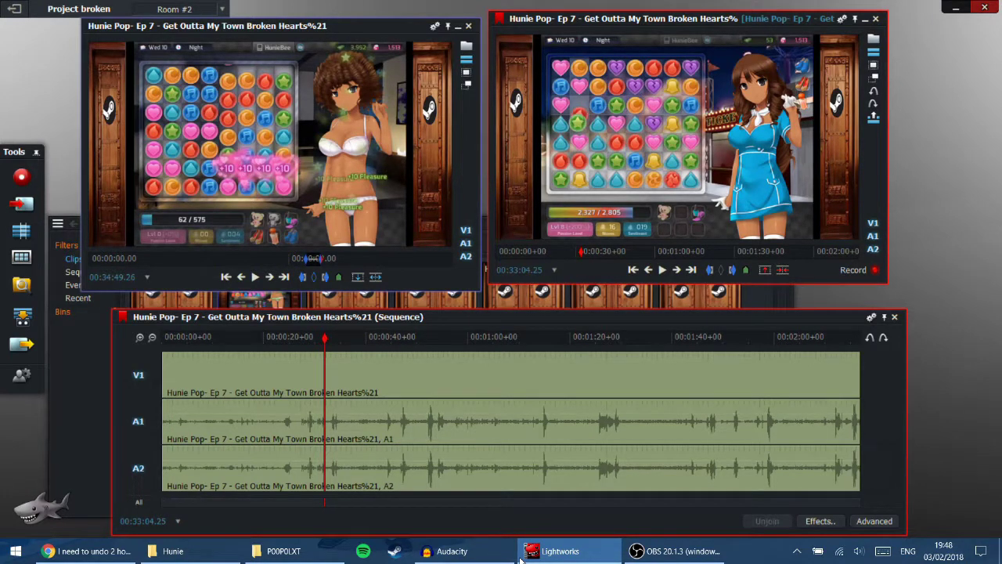
Exit the Broken project and bring up its options menu to reach Rooms
left_click(13, 11)
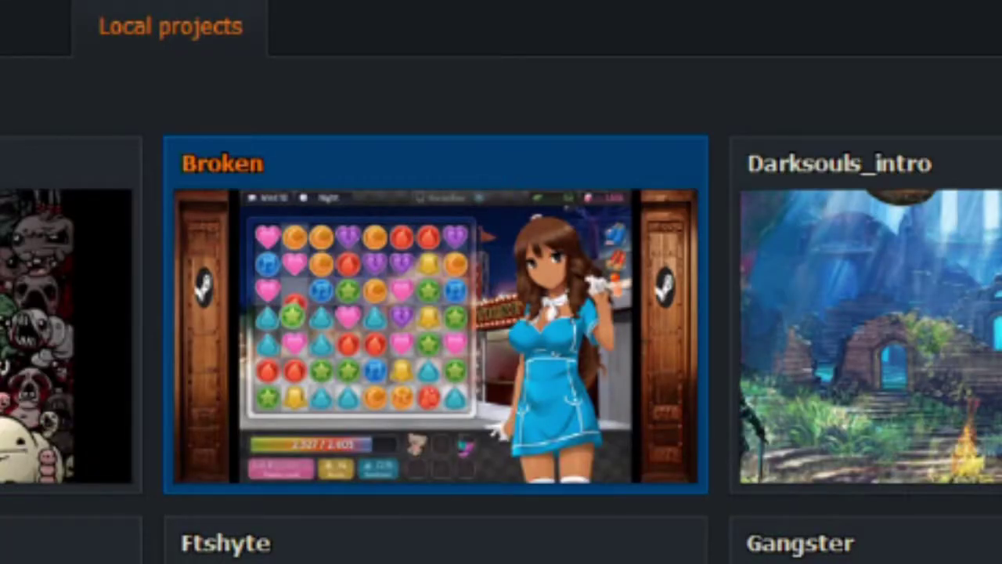
right_click(303, 291)
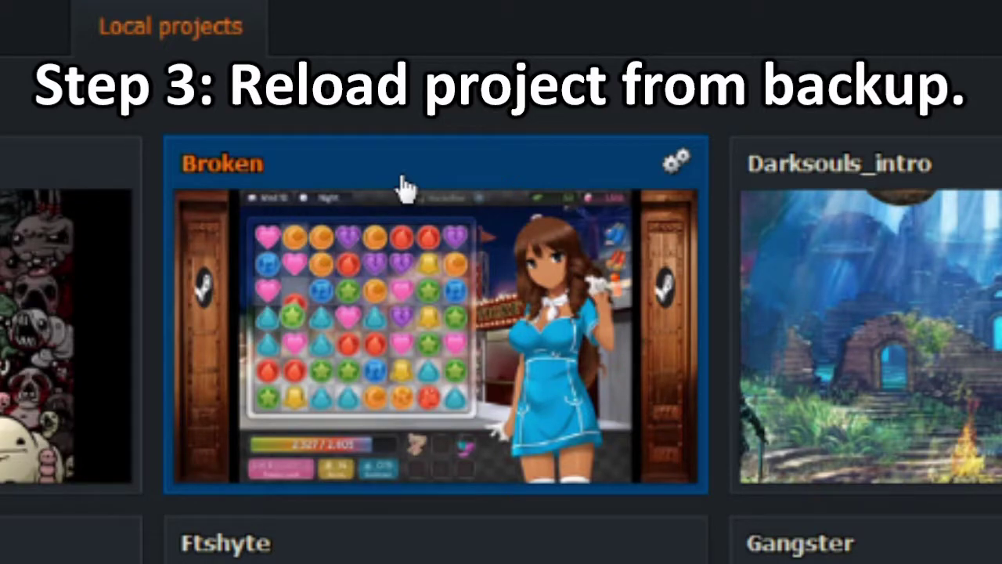
left_click(665, 168)
mouse_move(673, 205)
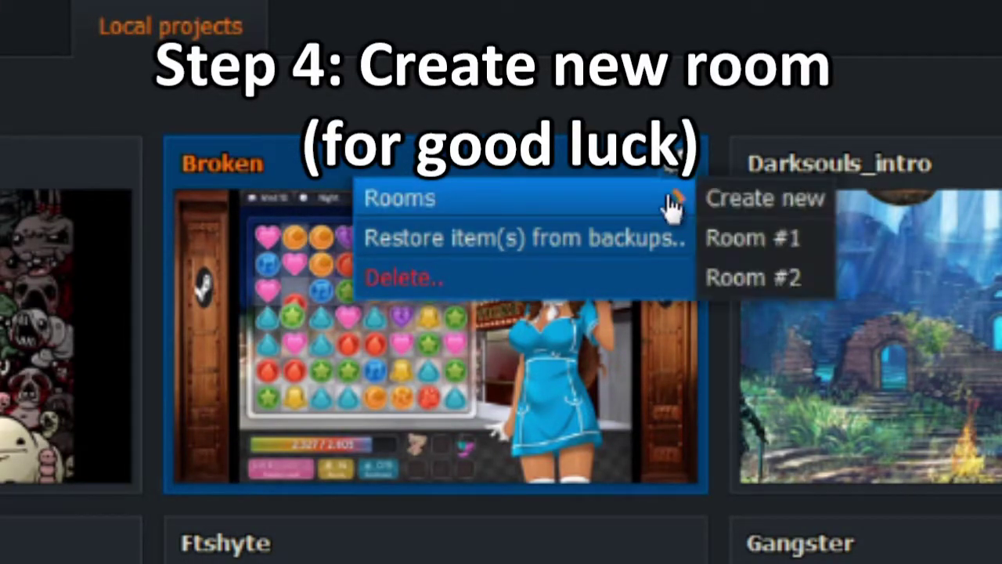